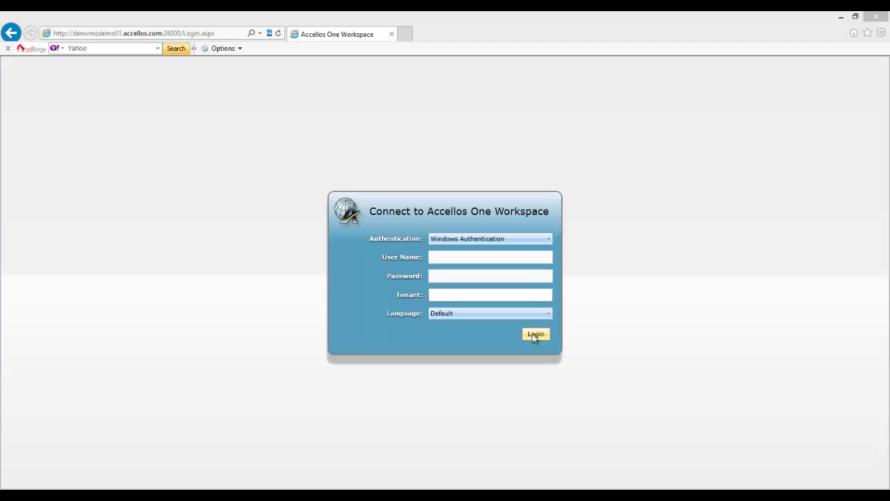
Log in to Accellos One Workspace with Windows Authentication as the authentication method
click(468, 284)
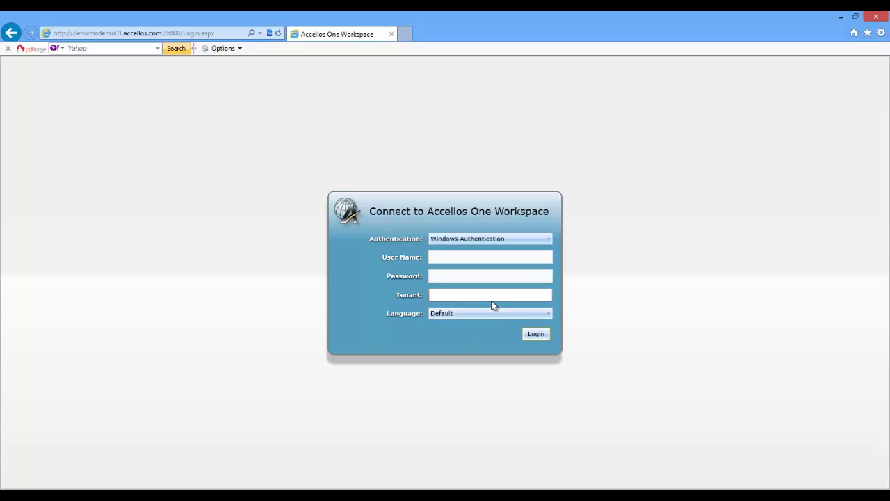
click(491, 297)
click(518, 238)
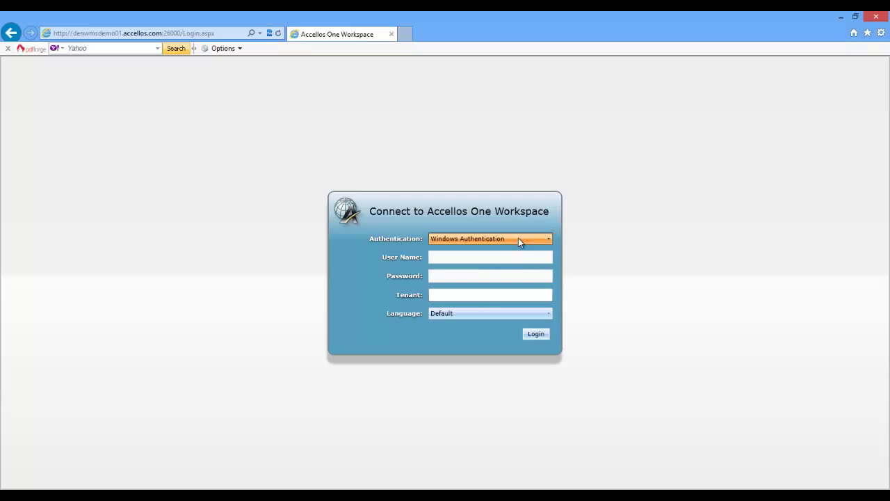
click(518, 238)
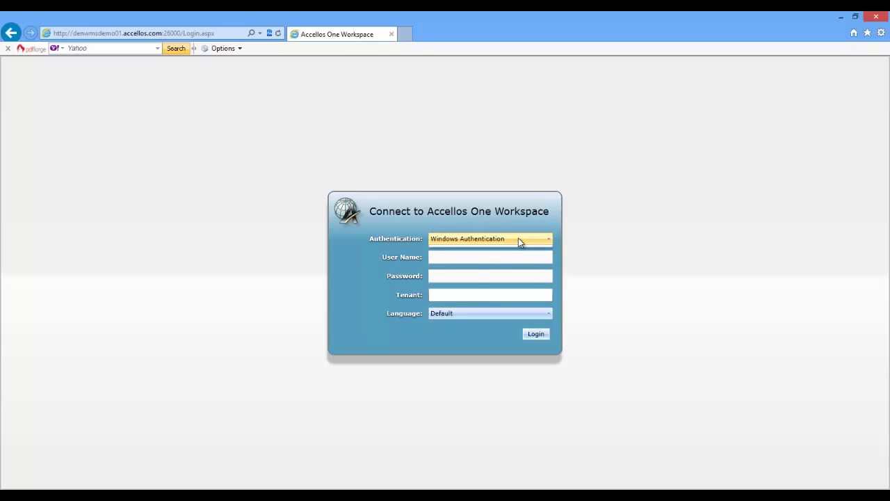
click(536, 335)
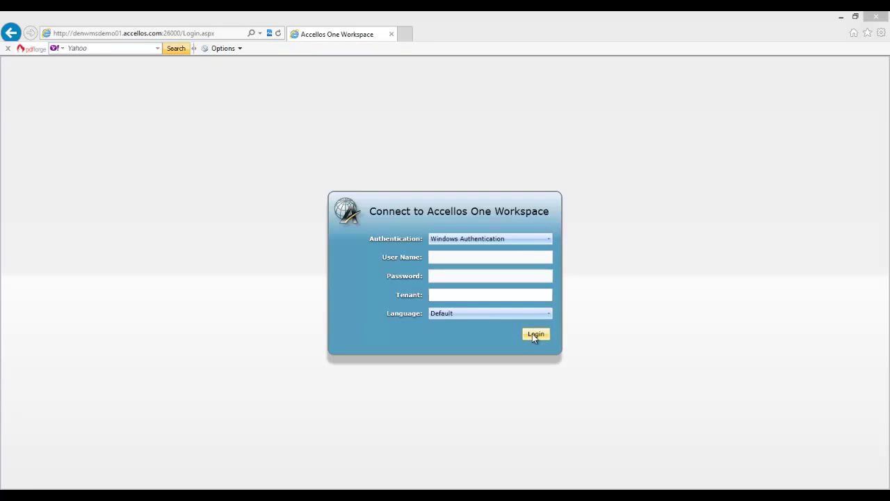
click(535, 335)
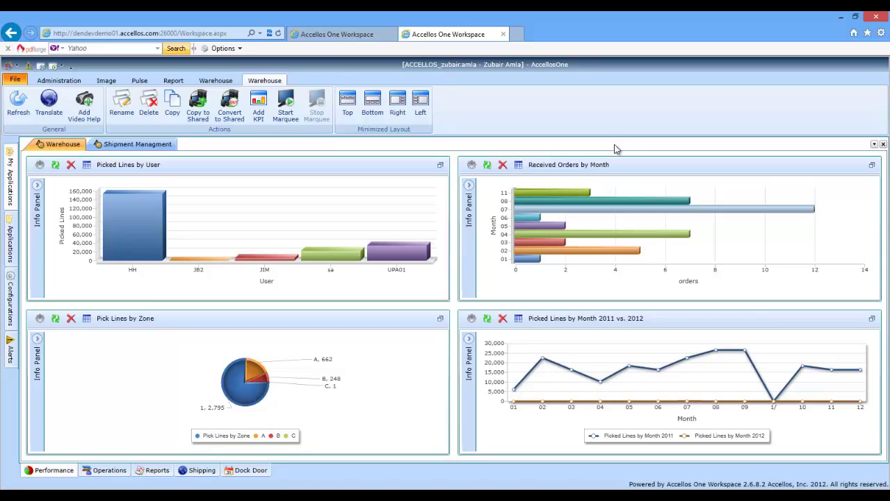
Close the duplicate Accellos One Workspace browser tab with Ctrl+W
key(ctrl+w)
Open the Inventory Workcenter from the Operations area at the bottom
click(109, 470)
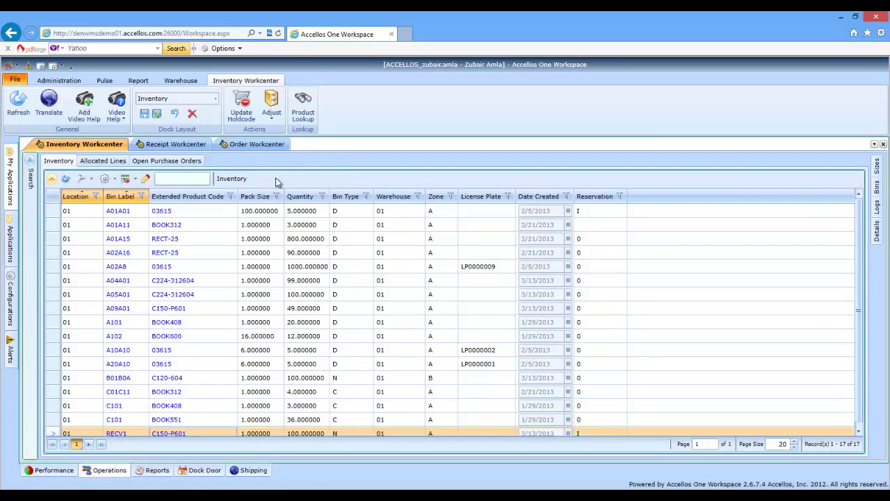
Filter the inventory by Product Code book408, narrowing it to 2 records
click(32, 163)
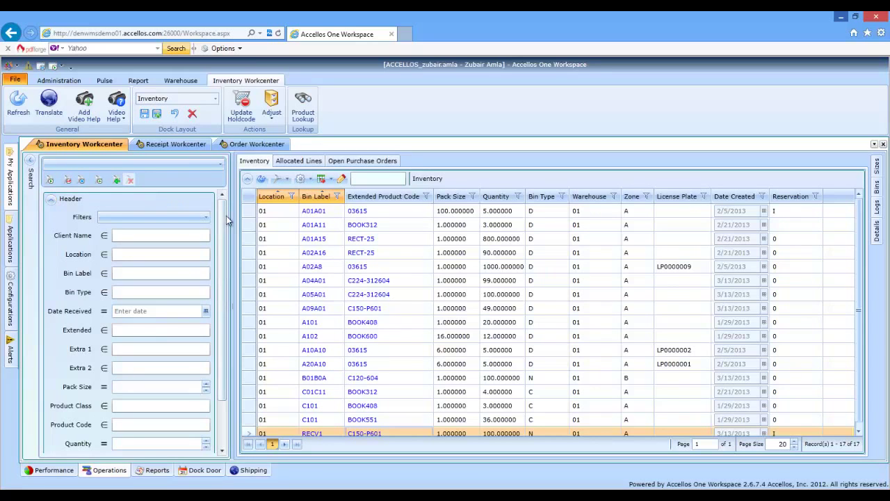
drag(223, 224, 236, 315)
scroll(215, 224, up, 3)
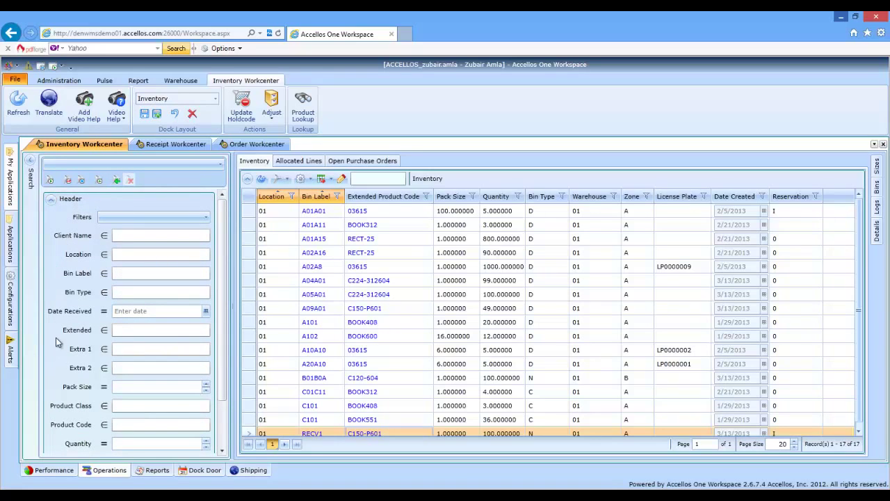
click(136, 429)
text(book)
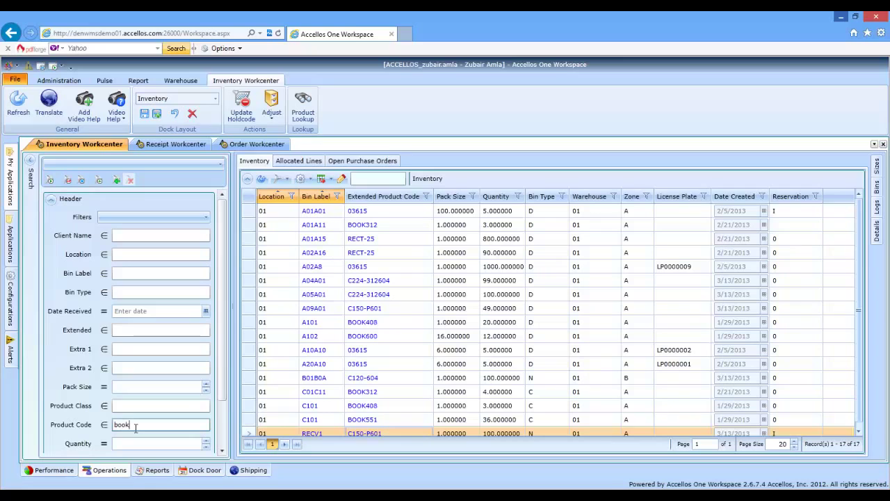
text(408)
key(Return)
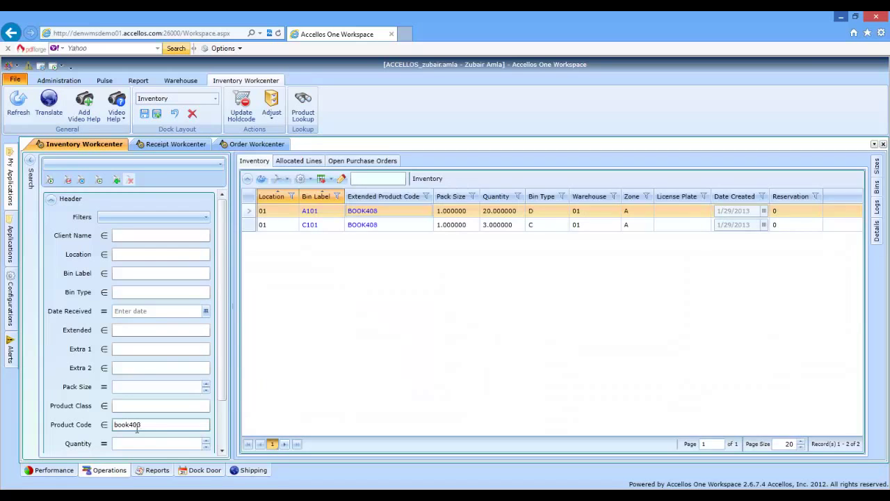
Save the current filters as a search set named 'World Atlas'
click(116, 181)
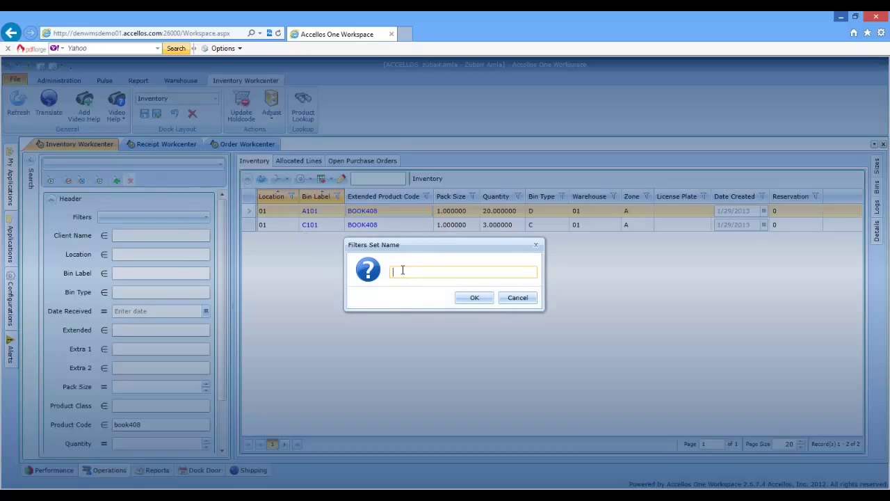
text(w)
key(BackSpace)
text(World Atlas)
key(Return)
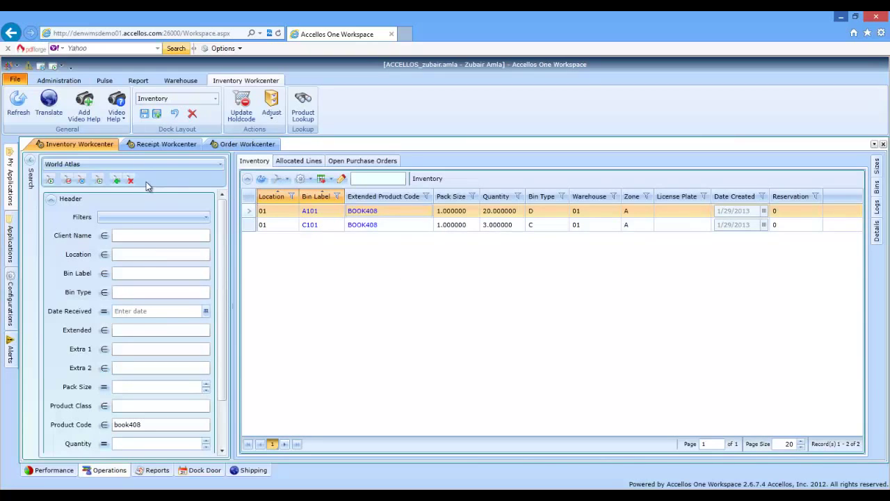
Collapse Search, dock BOOK408's Details panel as its own tab, then return to Inventory
click(30, 162)
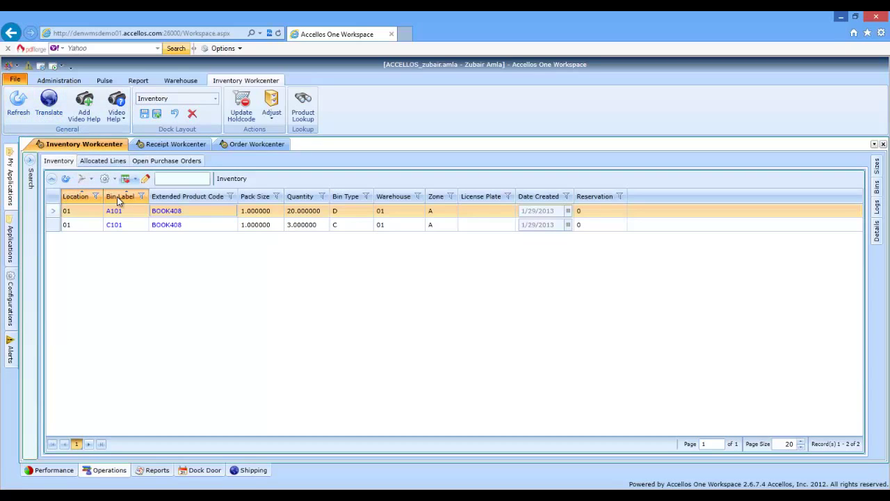
click(878, 169)
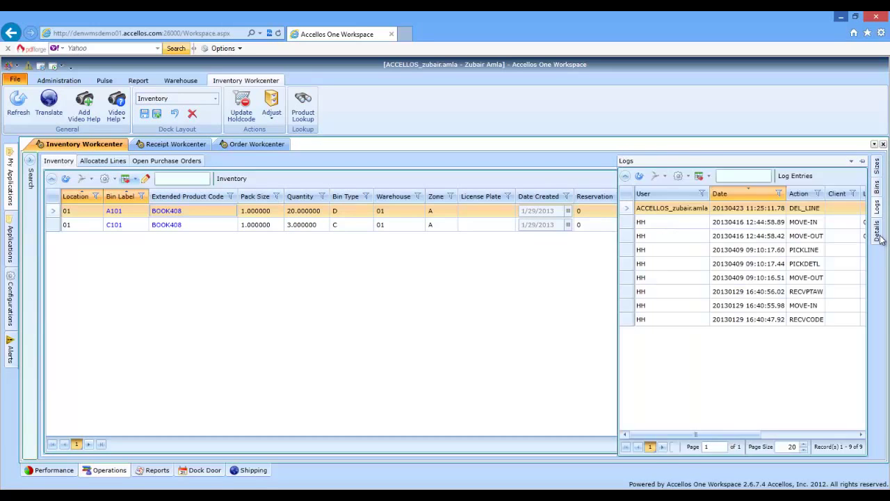
mouse_move(878, 230)
click(862, 160)
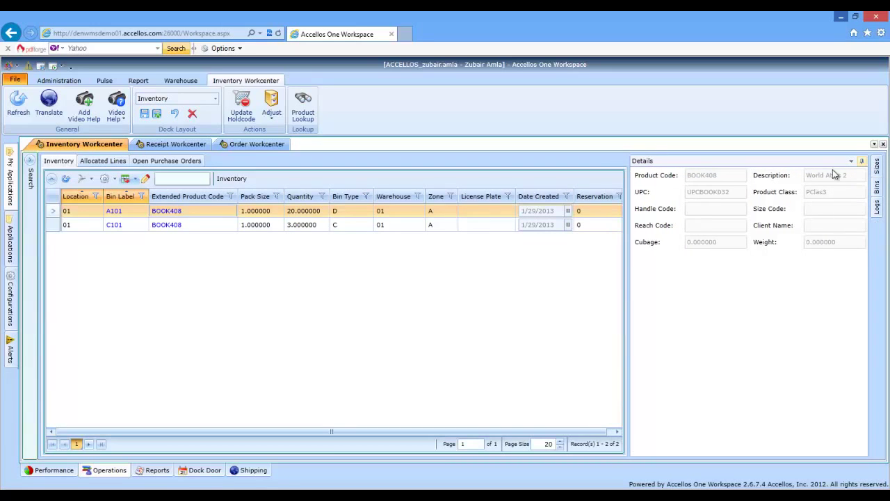
drag(795, 164, 455, 305)
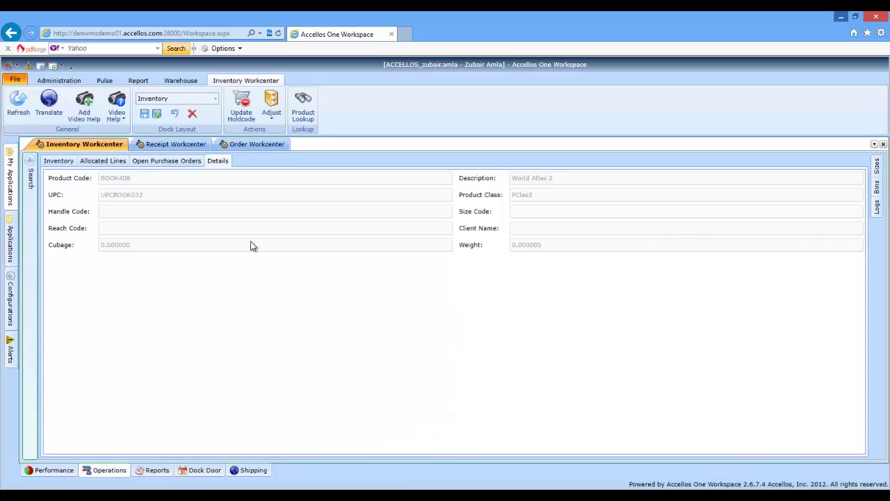
click(58, 161)
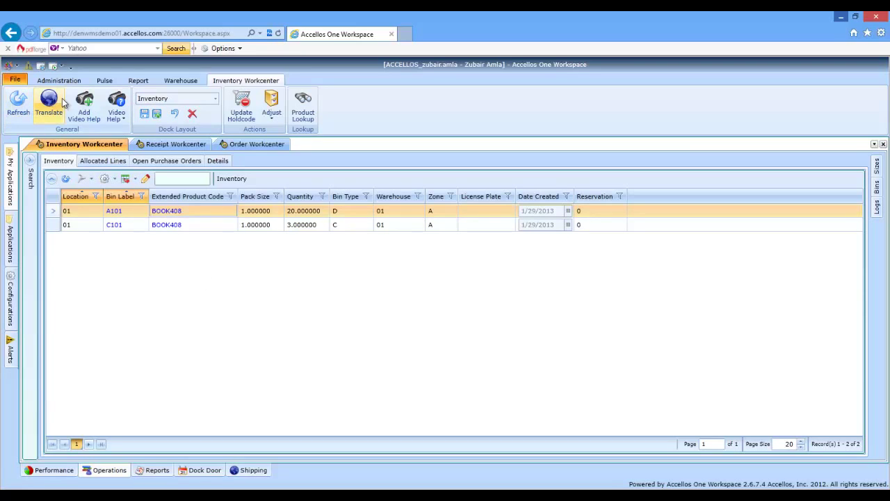
click(119, 109)
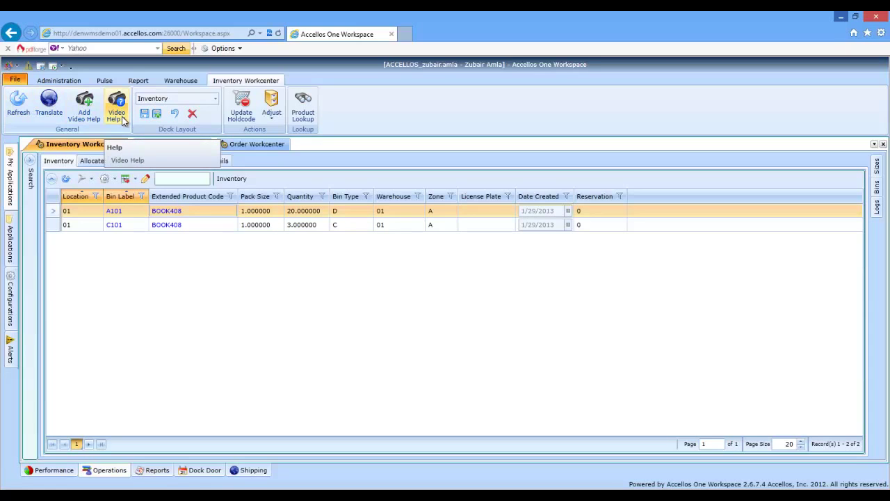
click(123, 118)
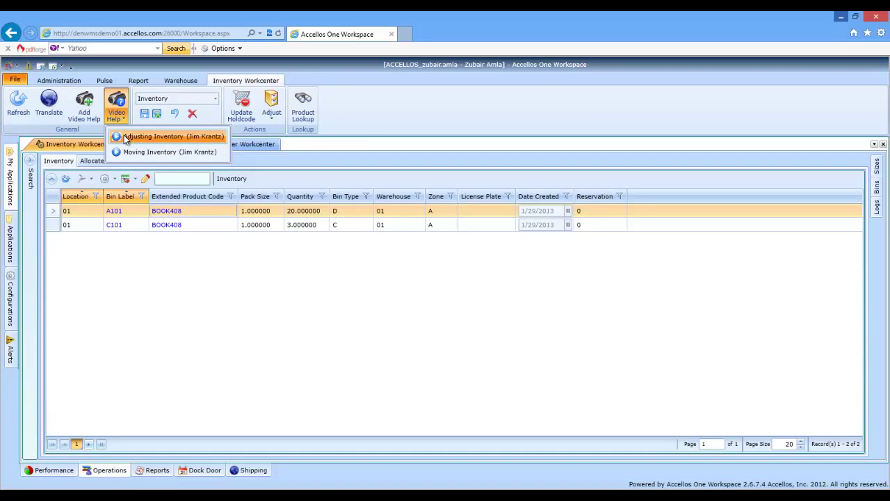
click(124, 136)
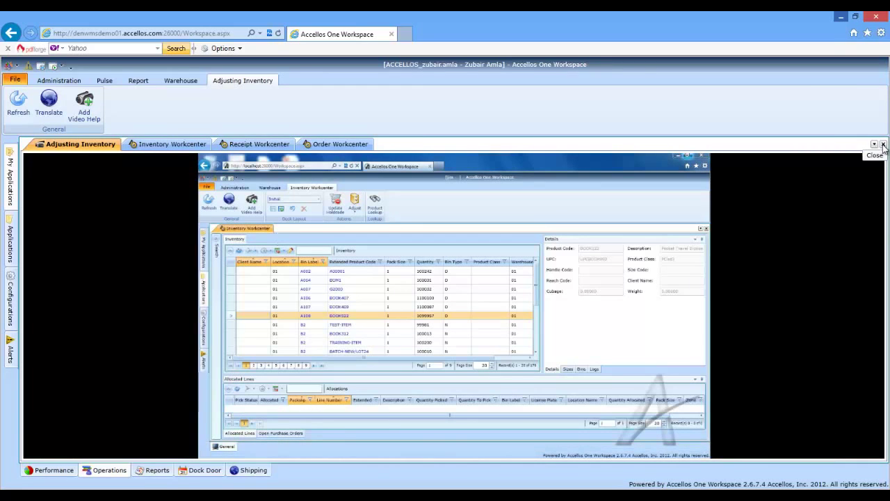
click(884, 145)
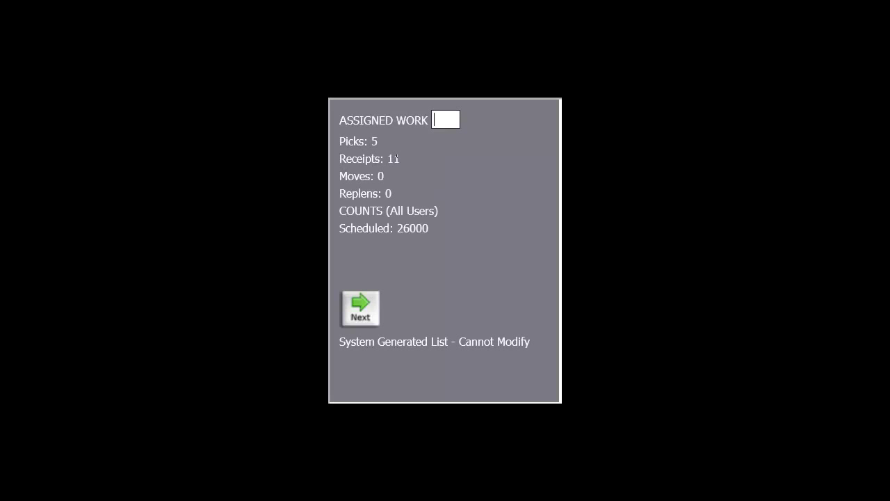
key(Return)
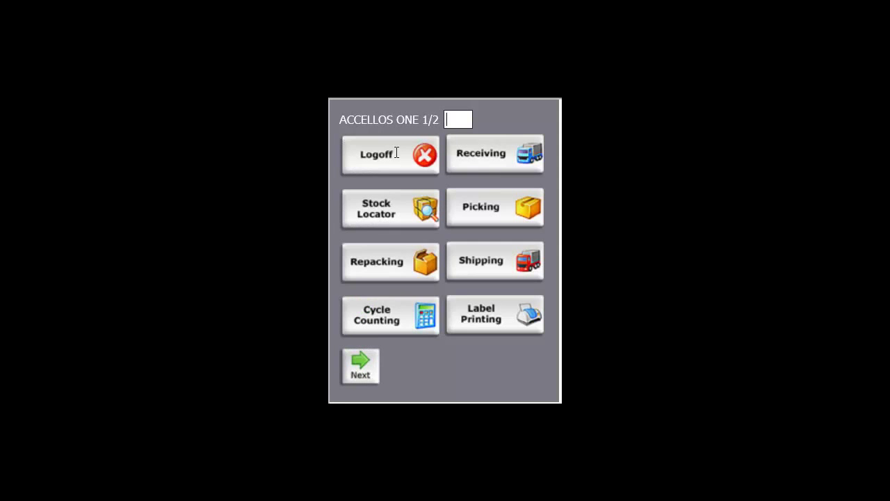